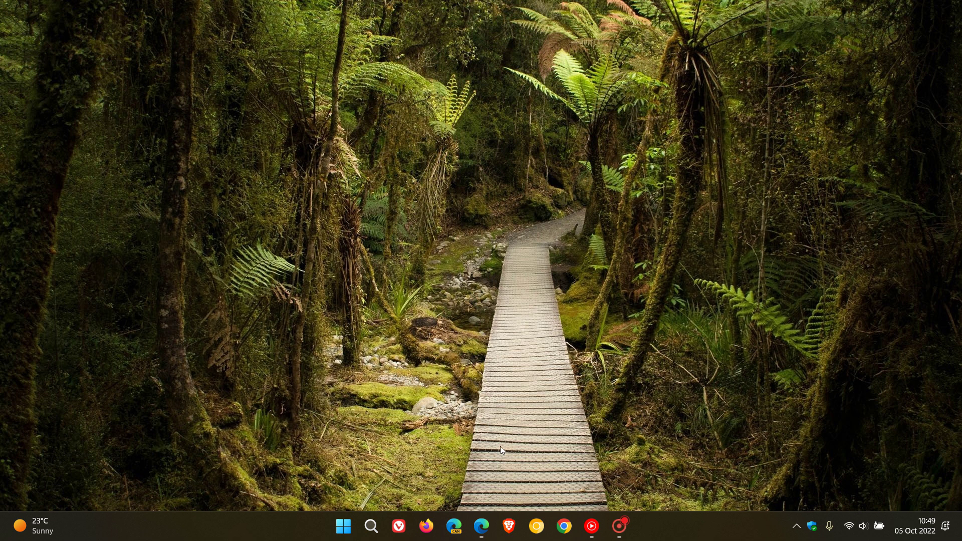
Restore the Windows 11 22H2 Release Preview blog post in Edge from the taskbar.
{"action": "left_click", "coordinate": [481, 526]}
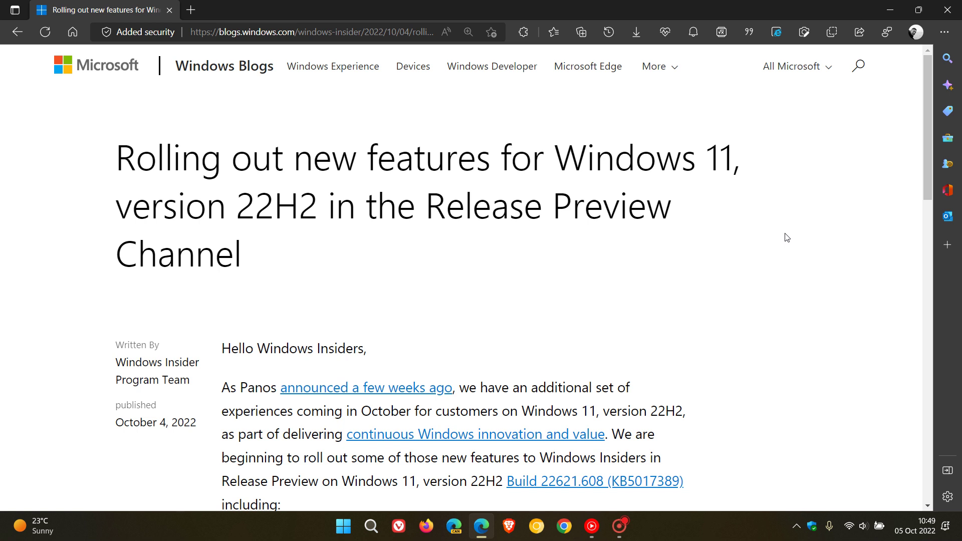
{"action": "scroll", "coordinate": [784, 239], "scroll_direction": "down", "scroll_amount": 2}
{"action": "scroll", "coordinate": [779, 244], "scroll_direction": "down", "scroll_amount": 2}
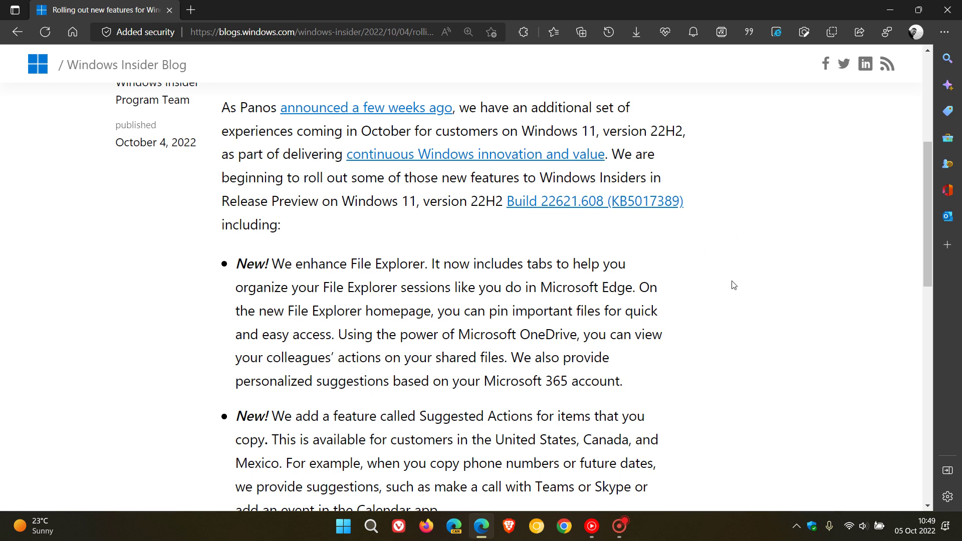
Highlight 'tabs' and 'Suggested Actions' in the feature bullets, then clear the highlight.
{"action": "left_click_drag", "start_coordinate": [561, 264], "coordinate": [524, 264]}
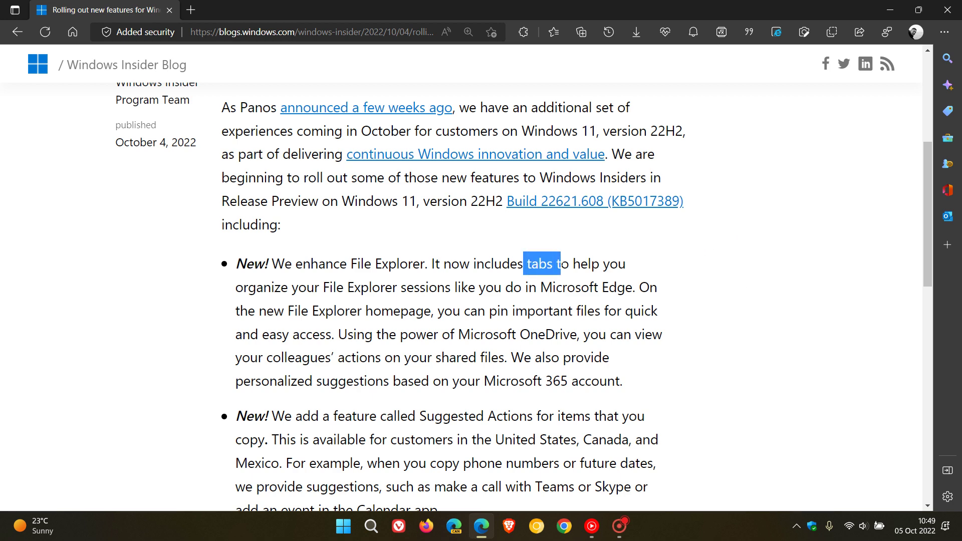
{"action": "scroll", "coordinate": [760, 290], "scroll_direction": "down", "scroll_amount": 2}
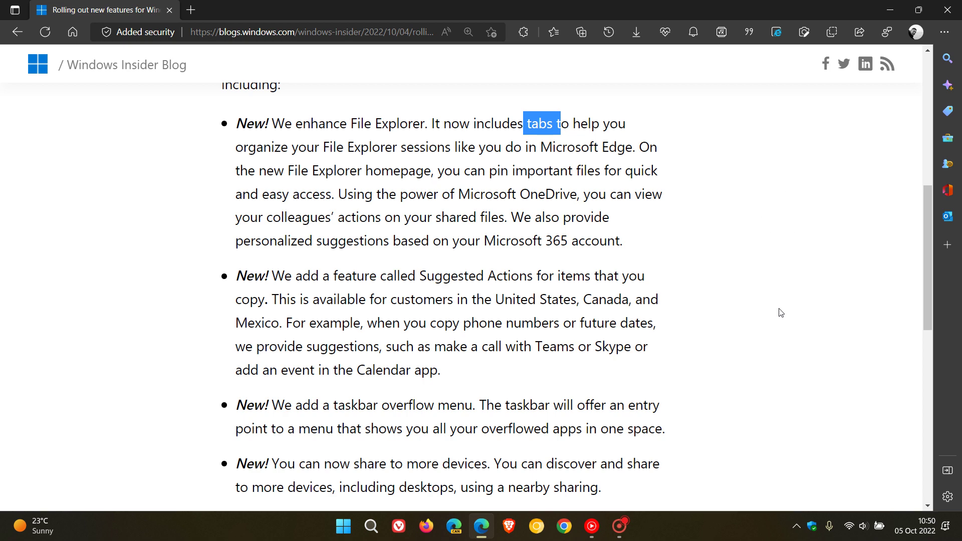
{"action": "left_click_drag", "start_coordinate": [417, 276], "coordinate": [534, 276]}
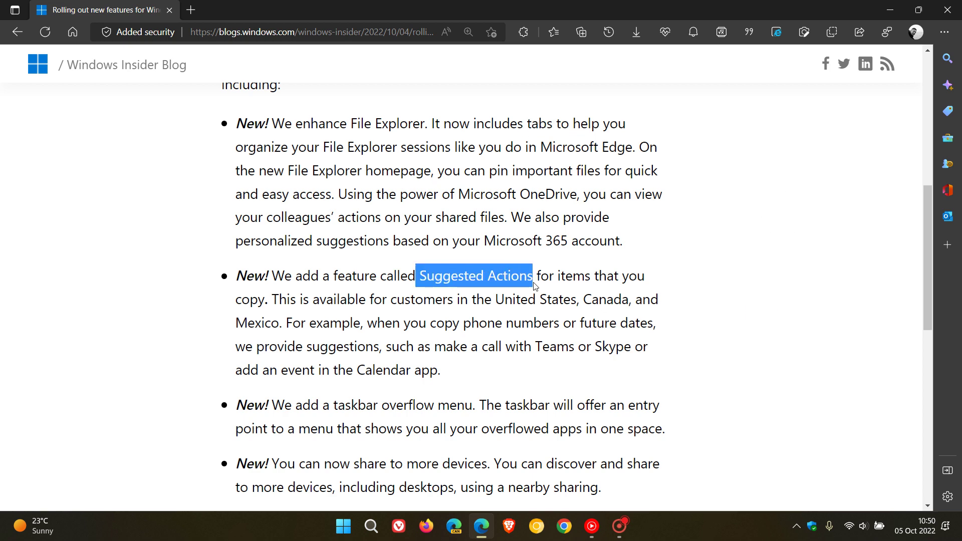
{"action": "scroll", "coordinate": [752, 300], "scroll_direction": "down", "scroll_amount": 1}
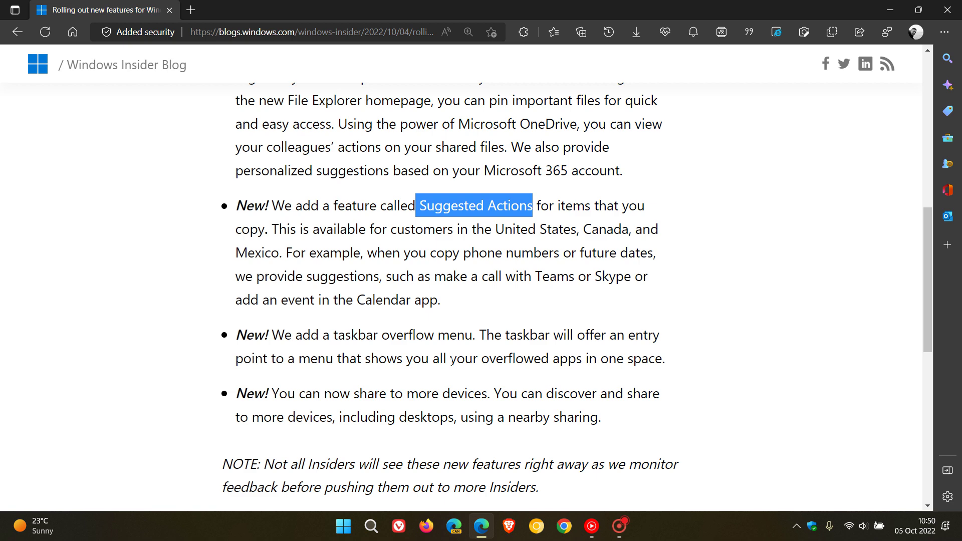
{"action": "scroll", "coordinate": [759, 352], "scroll_direction": "down", "scroll_amount": 1}
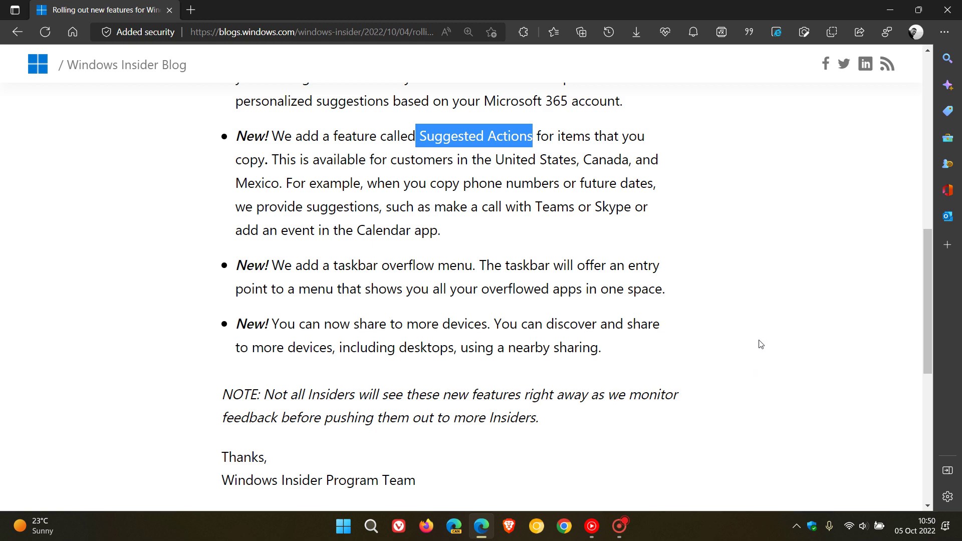
{"action": "scroll", "coordinate": [759, 348], "scroll_direction": "up", "scroll_amount": 2}
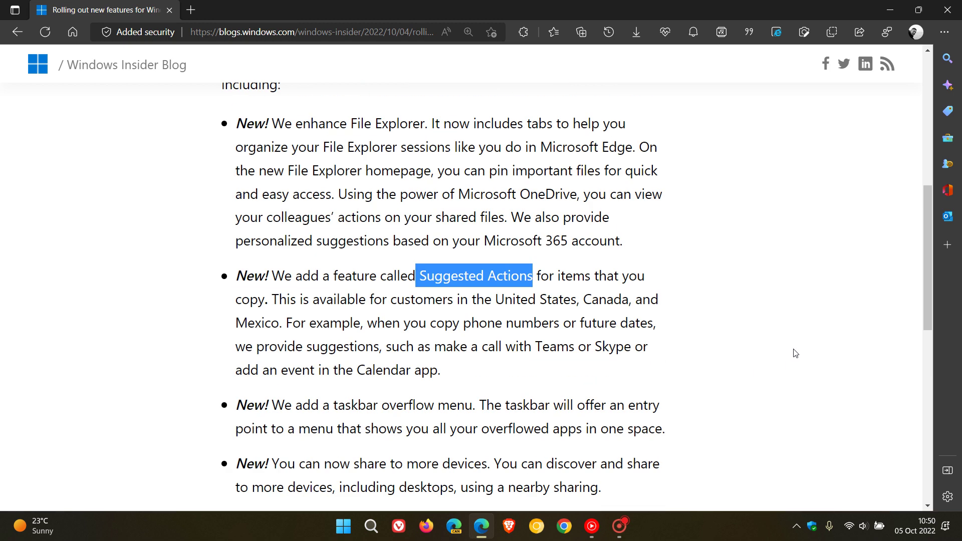
{"action": "left_click", "coordinate": [794, 354]}
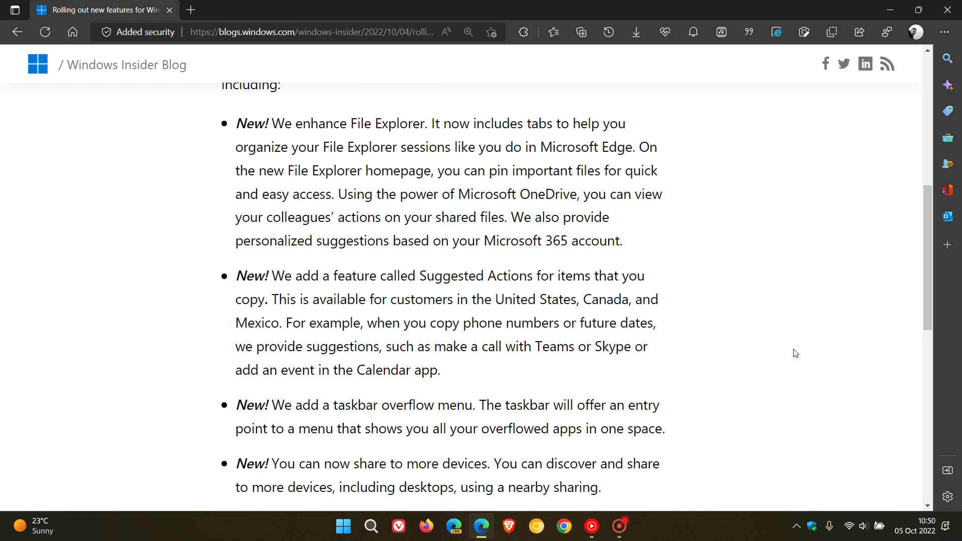
{"action": "scroll", "coordinate": [794, 353], "scroll_direction": "up", "scroll_amount": 4}
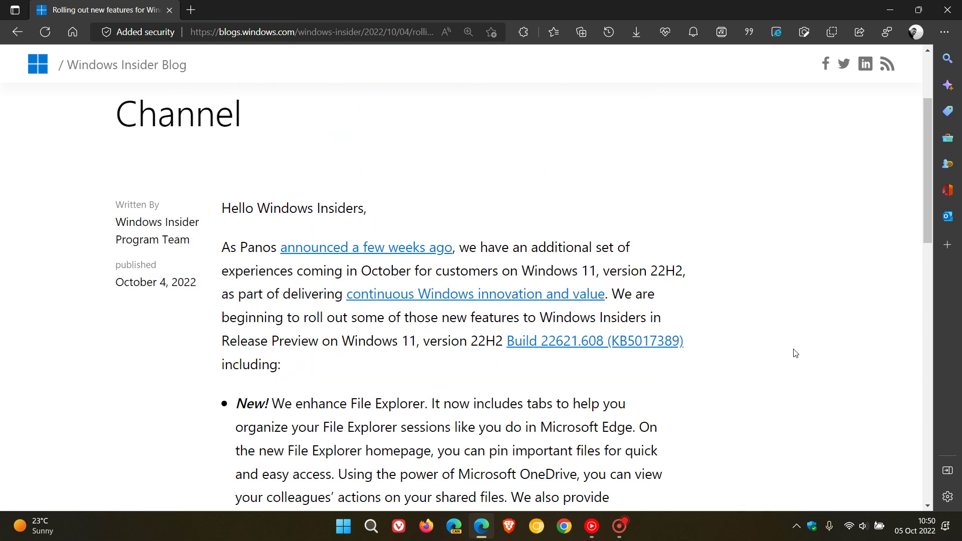
{"action": "scroll", "coordinate": [795, 354], "scroll_direction": "up", "scroll_amount": 2}
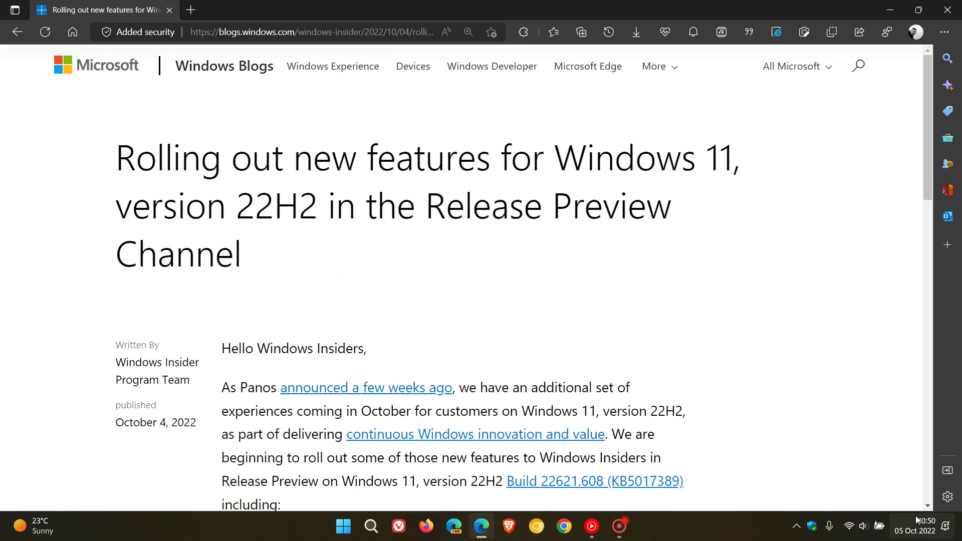
{"action": "left_click", "coordinate": [920, 526]}
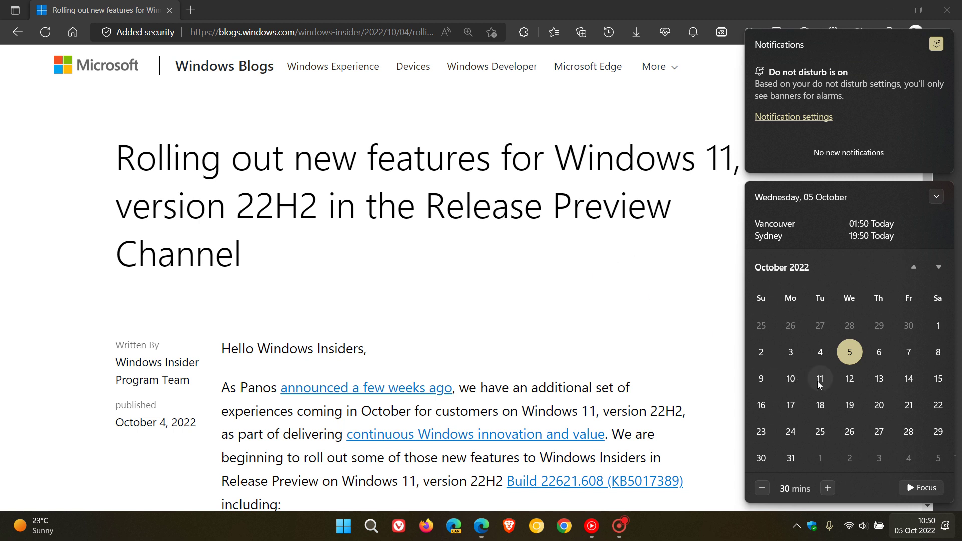
{"action": "left_click", "coordinate": [642, 275]}
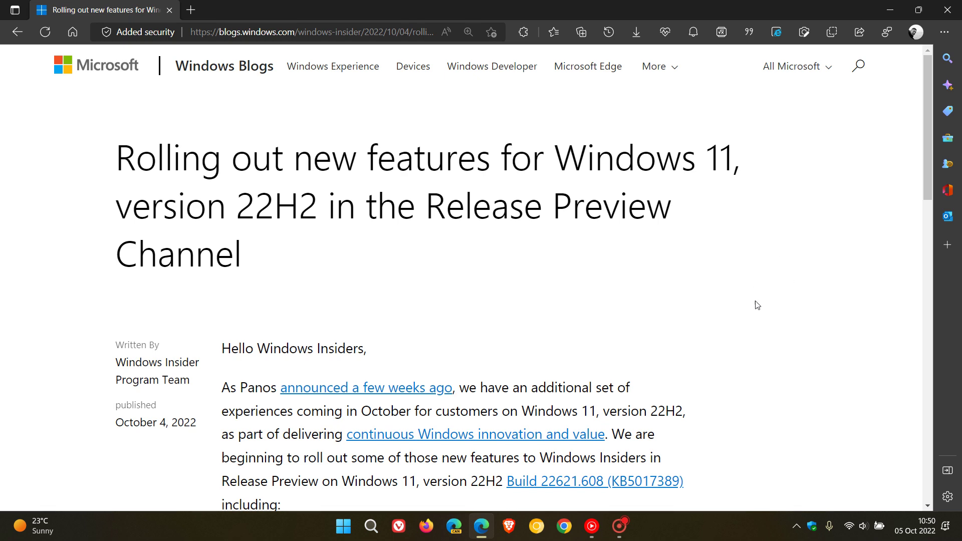
{"action": "scroll", "coordinate": [810, 271], "scroll_direction": "down", "scroll_amount": 4}
{"action": "scroll", "coordinate": [811, 272], "scroll_direction": "down", "scroll_amount": 4}
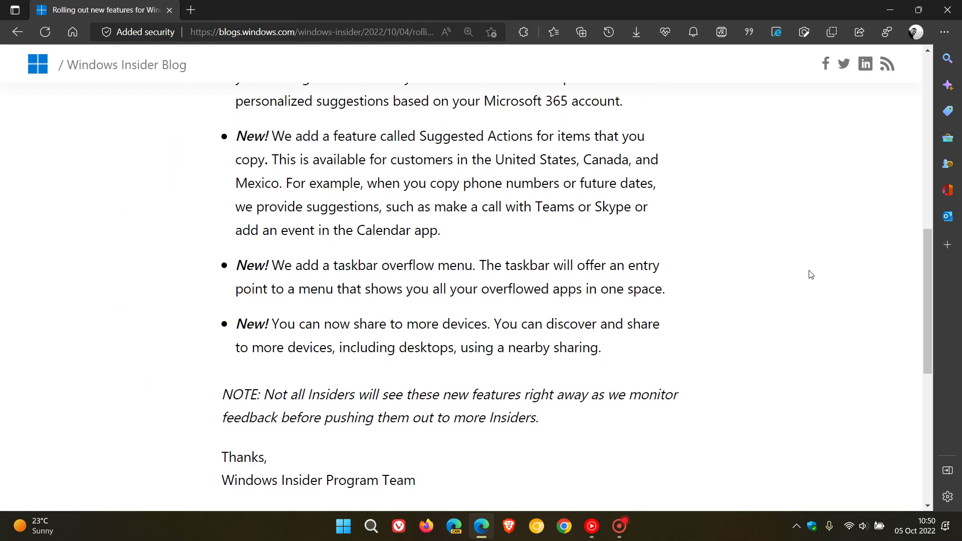
{"action": "scroll", "coordinate": [810, 273], "scroll_direction": "down", "scroll_amount": 2}
{"action": "scroll", "coordinate": [811, 274], "scroll_direction": "up", "scroll_amount": 8}
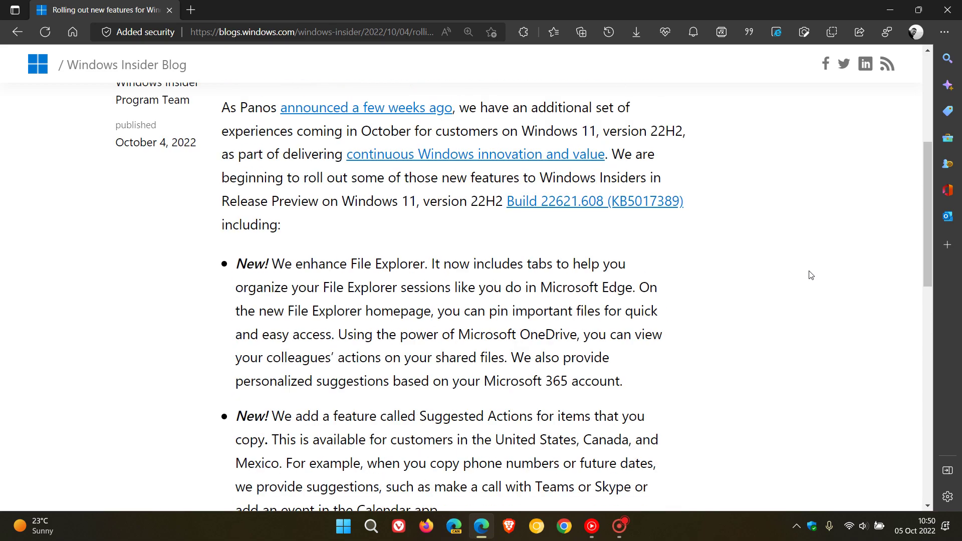
{"action": "scroll", "coordinate": [811, 274], "scroll_direction": "up", "scroll_amount": 2}
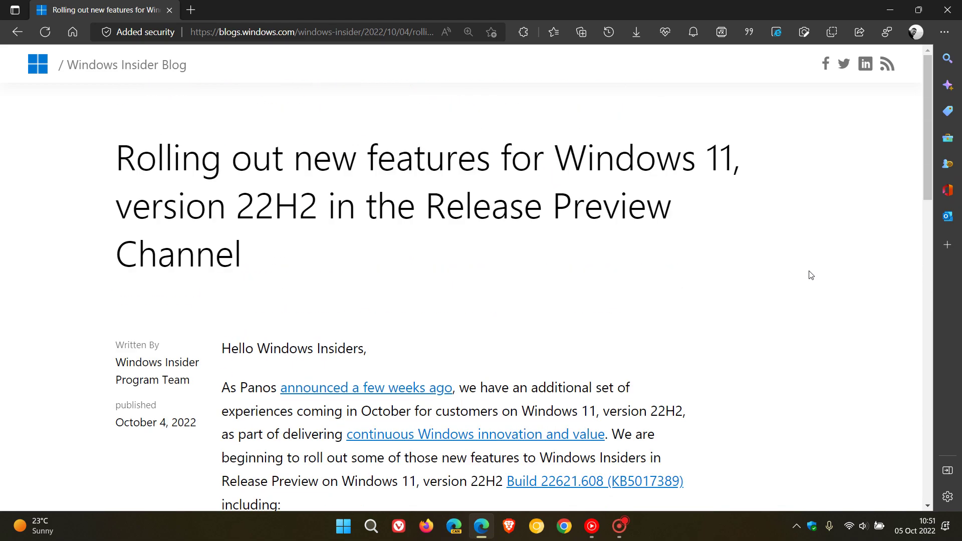
Minimize Edge to show the forest boardwalk desktop wallpaper.
{"action": "left_click", "coordinate": [890, 10]}
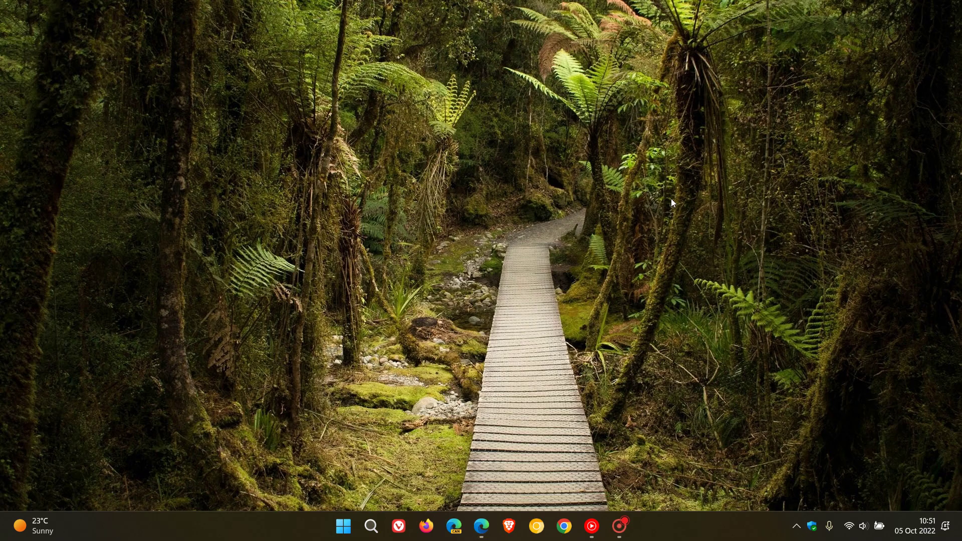